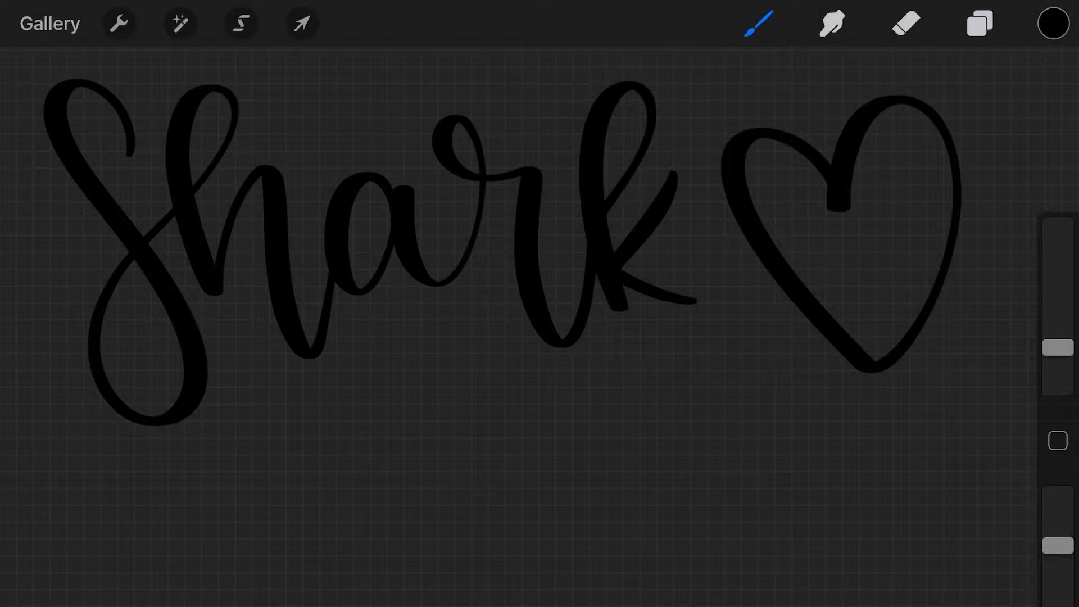
Export the lettering artwork as a PNG and upload it to Google Drive
{"action": "left_click", "coordinate": [119, 23]}
{"action": "left_click", "coordinate": [48, 397]}
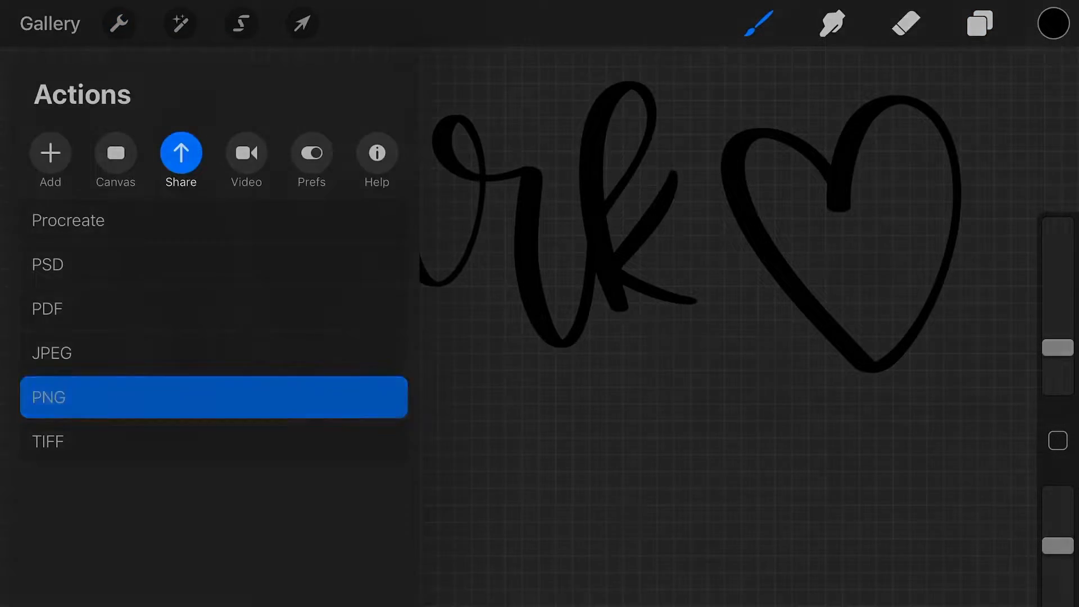
{"action": "left_click", "coordinate": [1035, 44]}
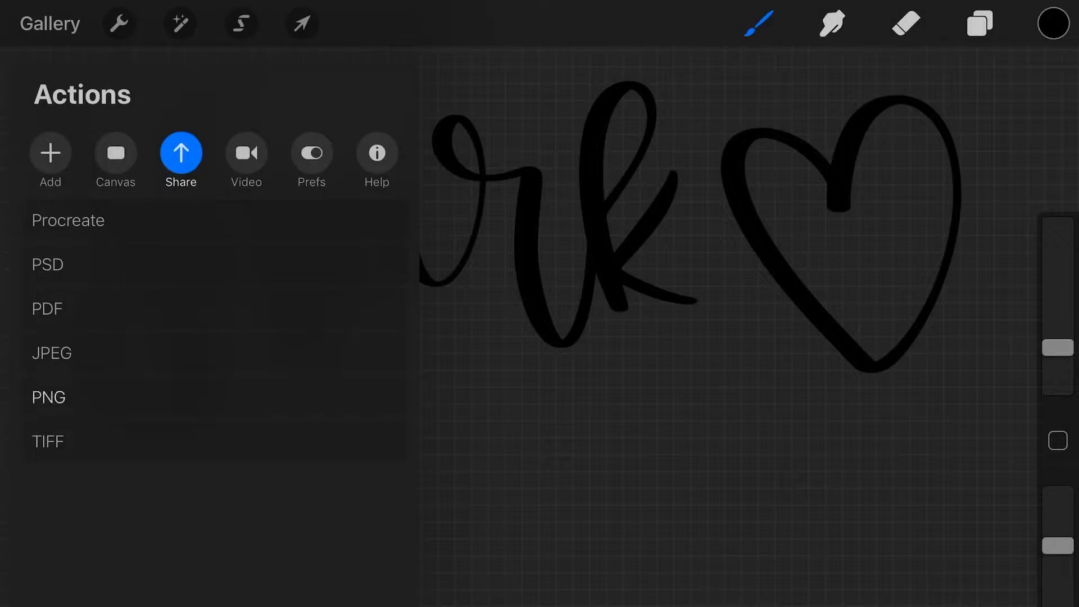
{"action": "left_click", "coordinate": [49, 352]}
{"action": "scroll", "coordinate": [540, 309], "scroll_direction": "right", "scroll_amount": 5}
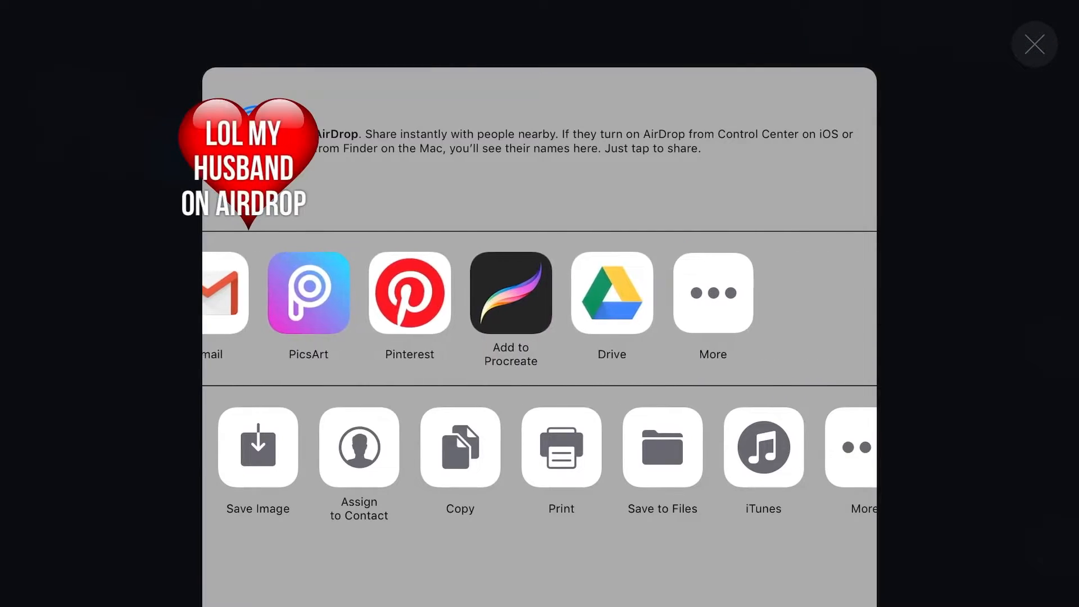
{"action": "left_click", "coordinate": [720, 292]}
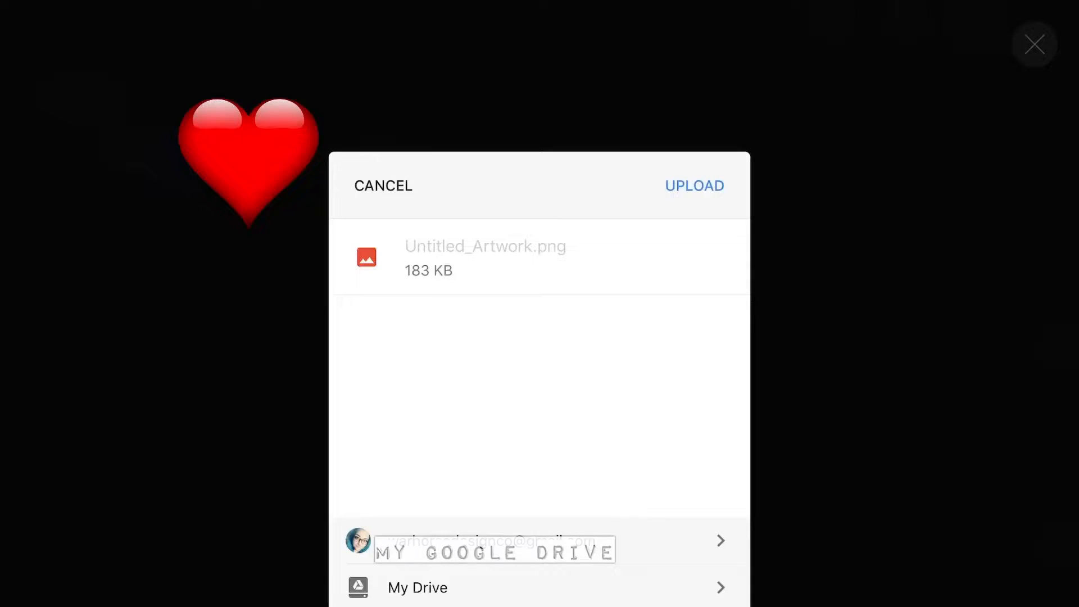
{"action": "left_click", "coordinate": [695, 185]}
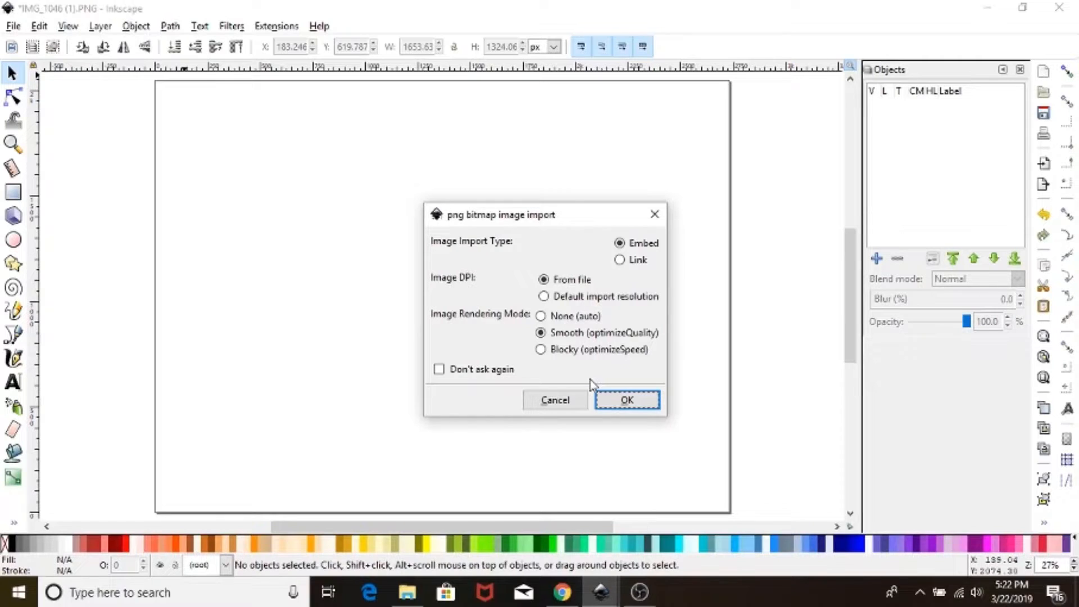
In Inkscape, import the lettering PNG as an embedded image with DPI from file and smooth rendering
{"action": "left_click", "coordinate": [626, 402]}
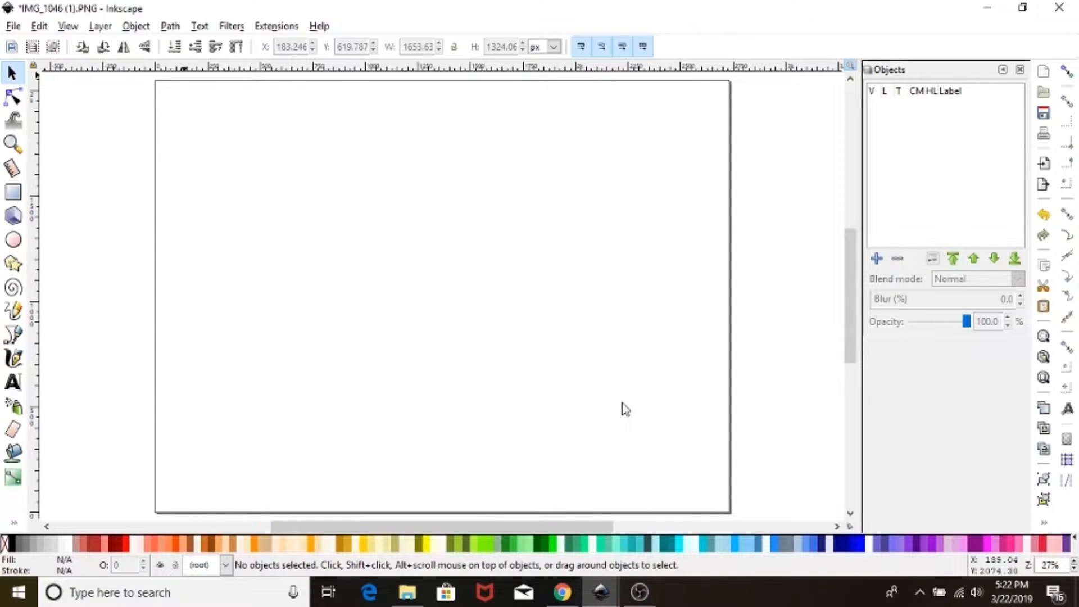
{"action": "left_click_drag", "start_coordinate": [330, 12], "coordinate": [376, 5]}
{"action": "left_click_drag", "start_coordinate": [417, 531], "coordinate": [454, 531]}
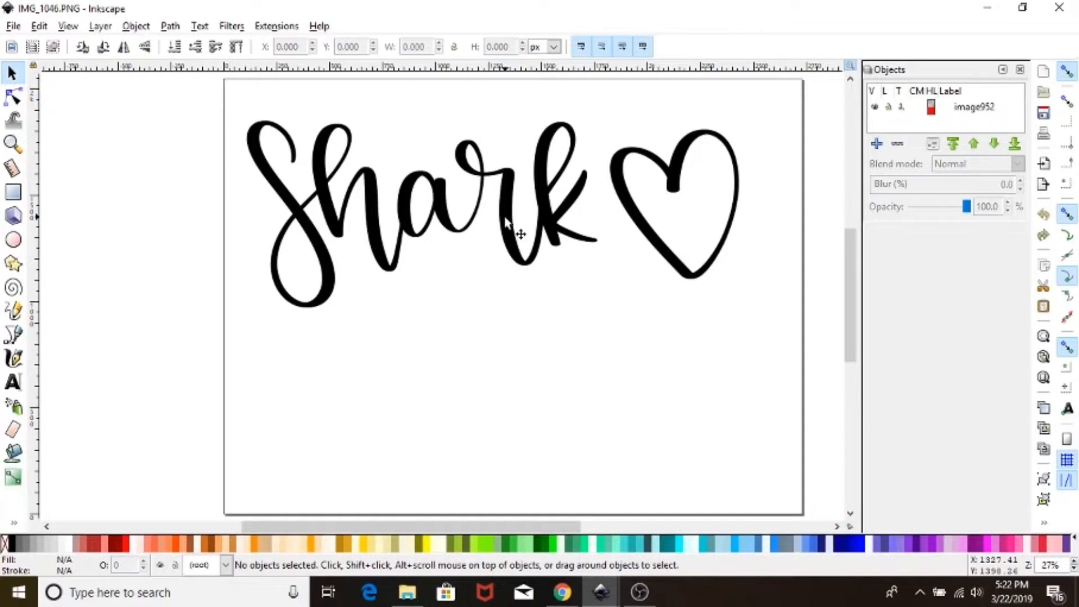
{"action": "left_click", "coordinate": [505, 218]}
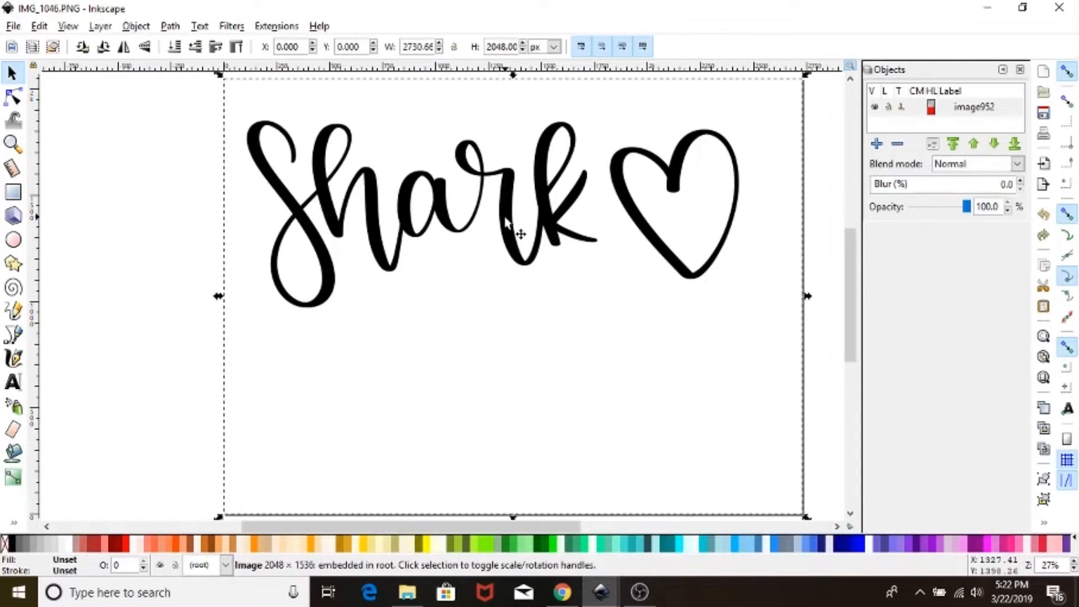
{"action": "left_click", "coordinate": [176, 260]}
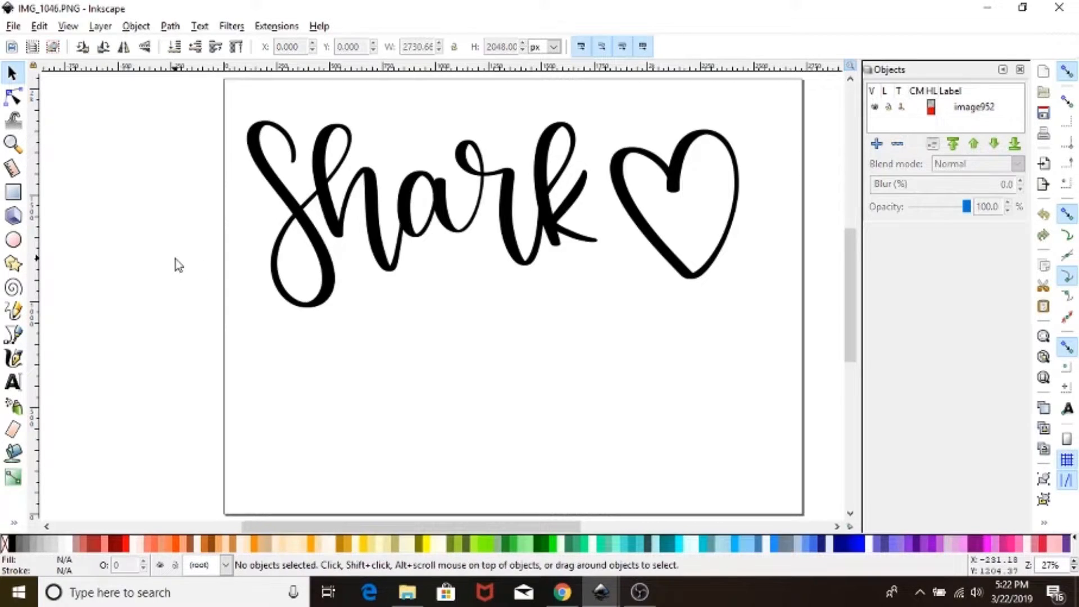
{"action": "left_click", "coordinate": [135, 27]}
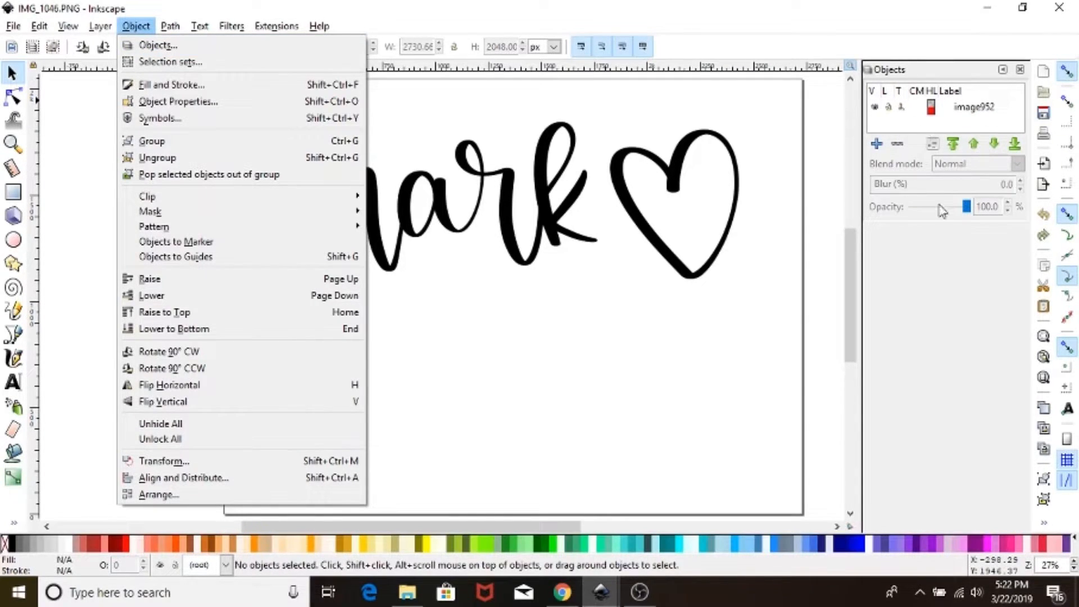
{"action": "left_click", "coordinate": [618, 288]}
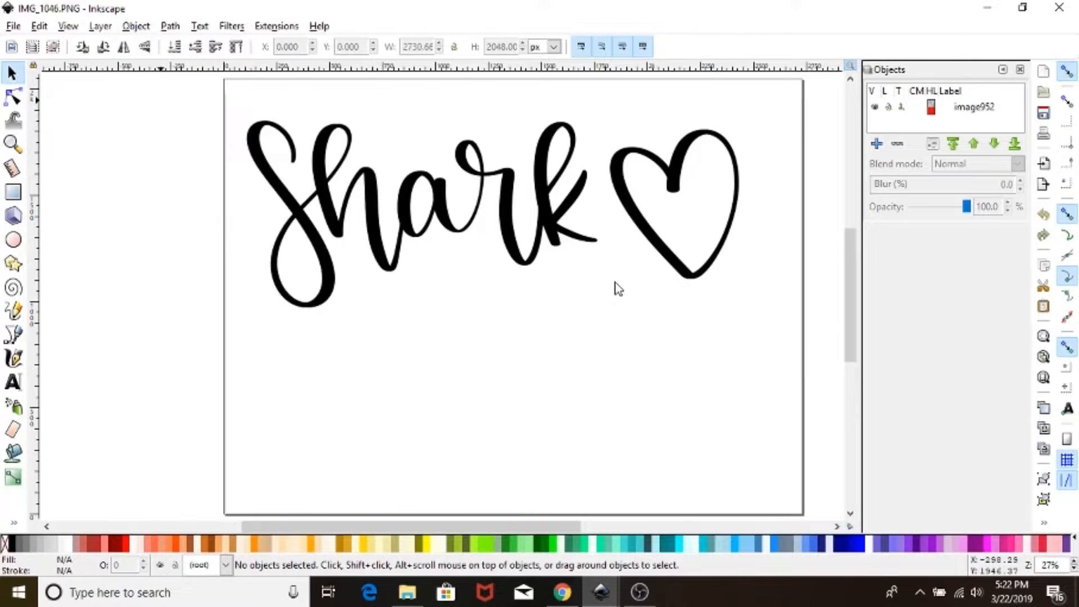
Trace the lettering image into a path using a single-scan brightness cutoff with threshold 0.450, and close Trace Bitmap
{"action": "left_click", "coordinate": [554, 234]}
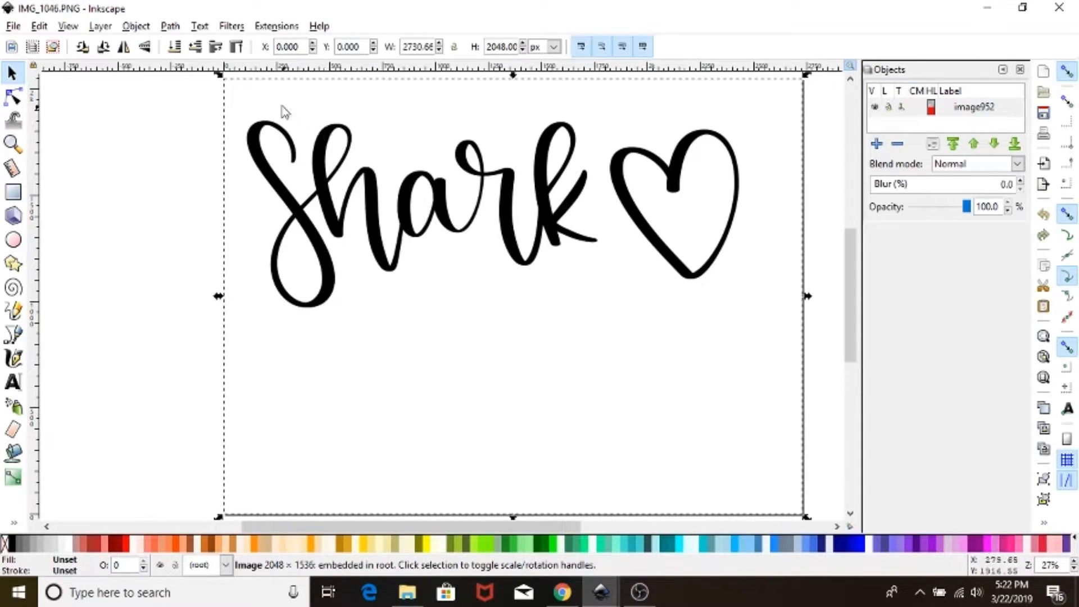
{"action": "left_click", "coordinate": [170, 26]}
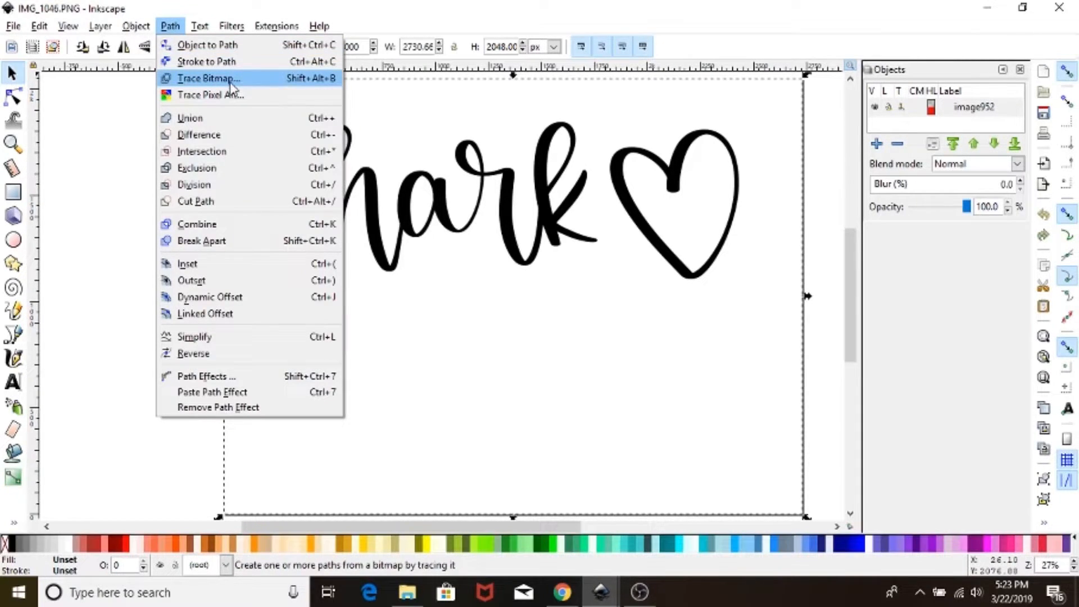
{"action": "left_click", "coordinate": [208, 78]}
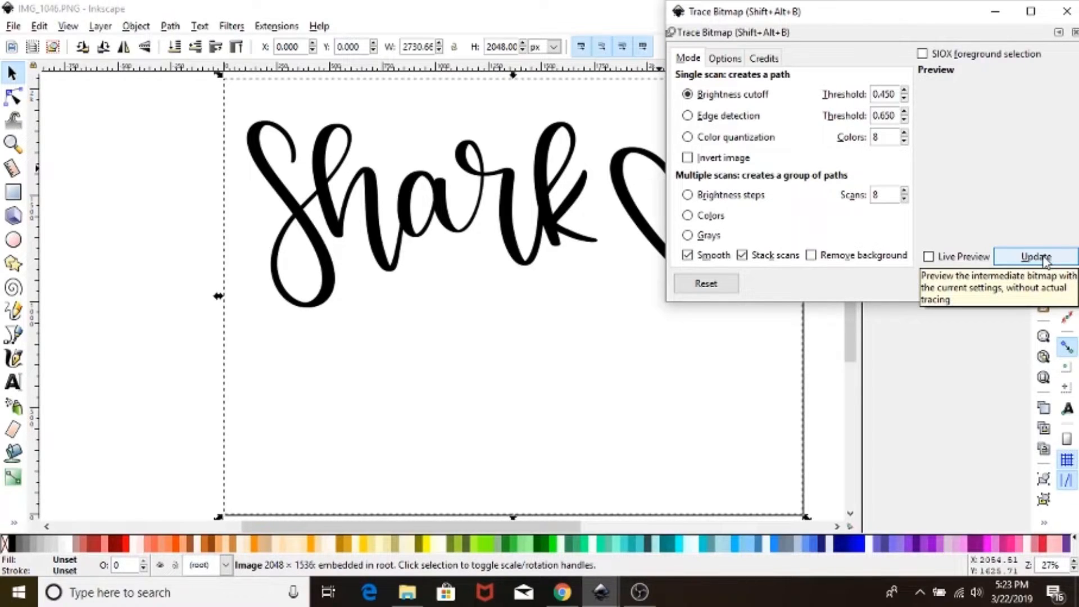
{"action": "left_click", "coordinate": [1040, 289]}
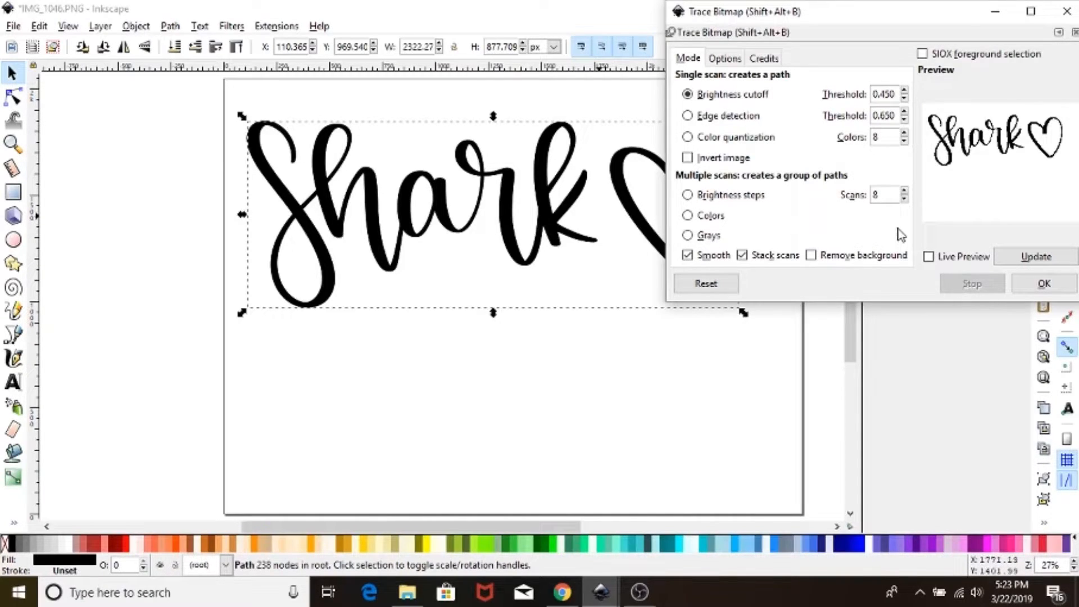
{"action": "left_click", "coordinate": [1055, 290]}
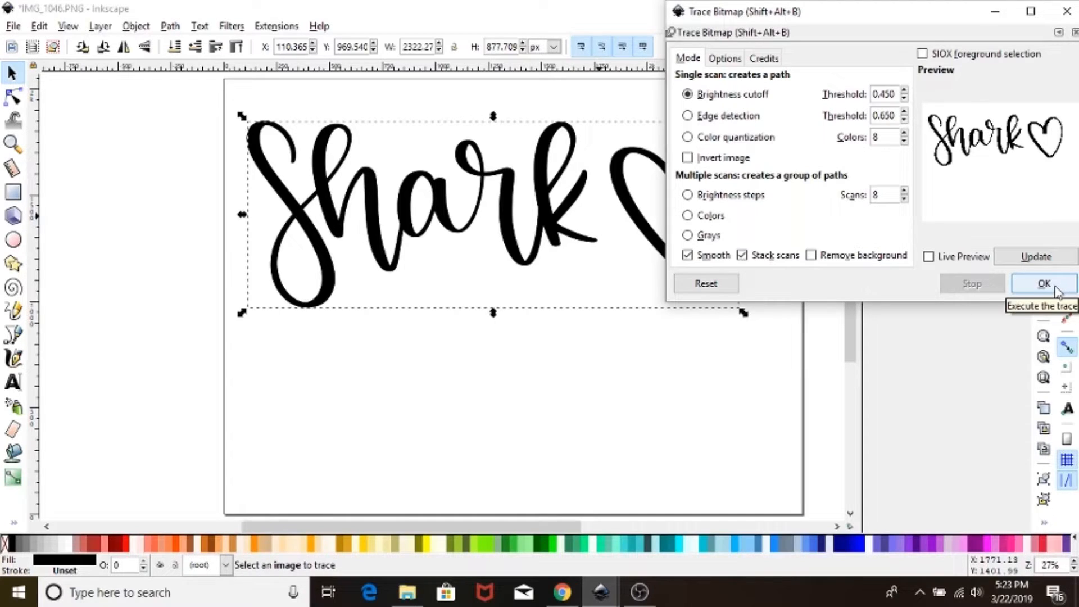
{"action": "left_click", "coordinate": [1068, 17]}
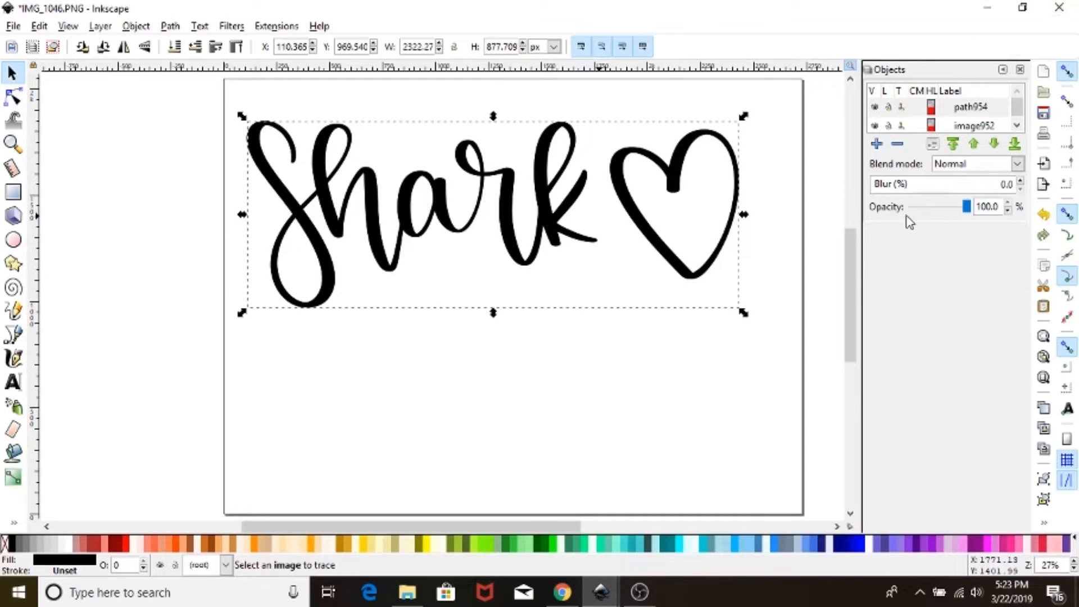
Delete the original embedded image, keeping only the traced path
{"action": "left_click", "coordinate": [965, 129]}
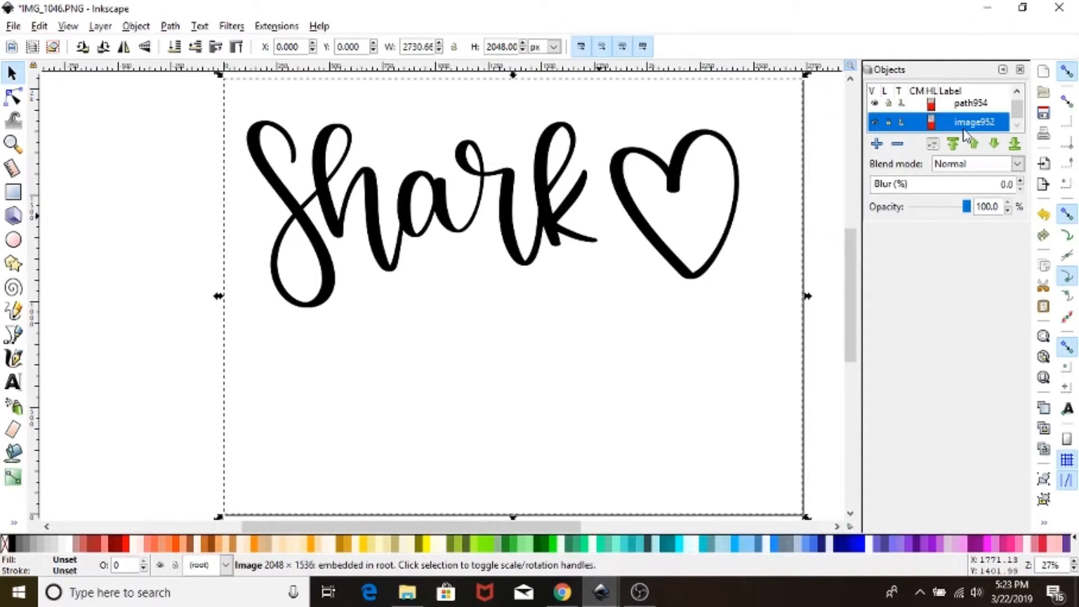
{"action": "left_click", "coordinate": [967, 106]}
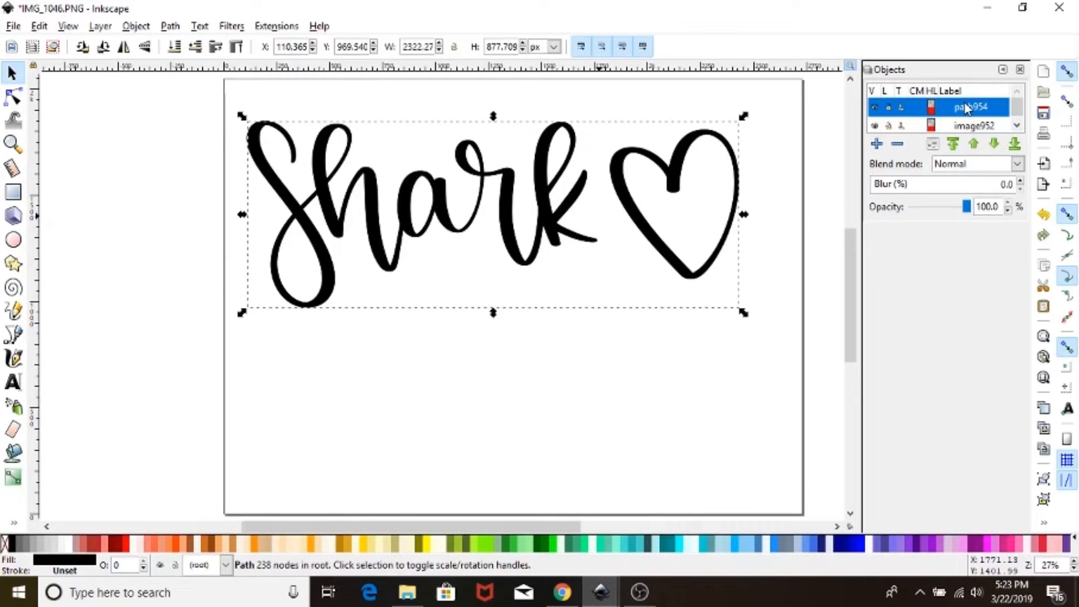
{"action": "left_click", "coordinate": [972, 131]}
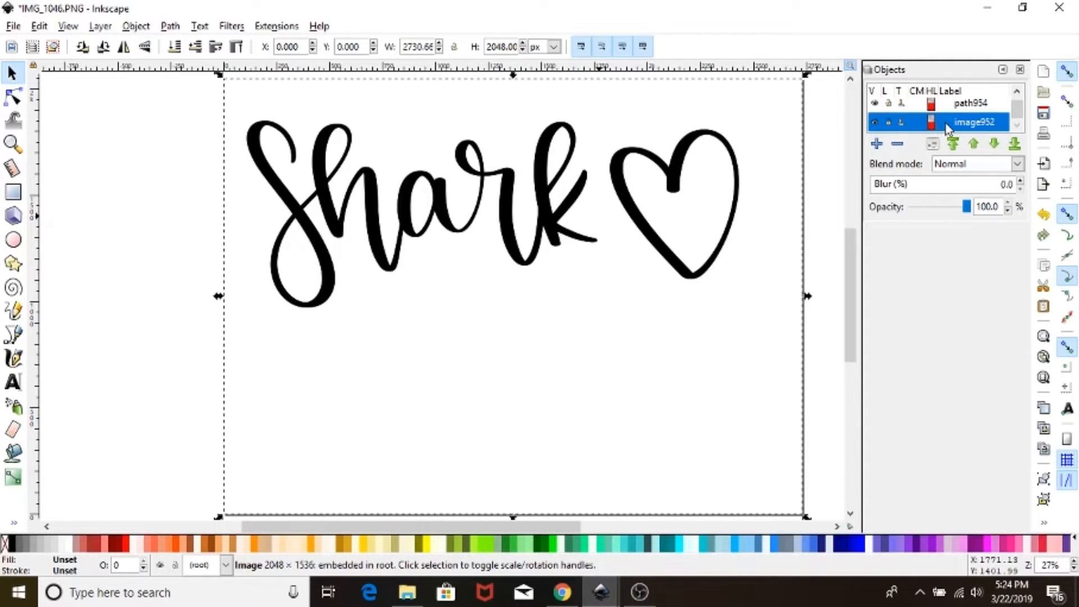
{"action": "left_click", "coordinate": [897, 144]}
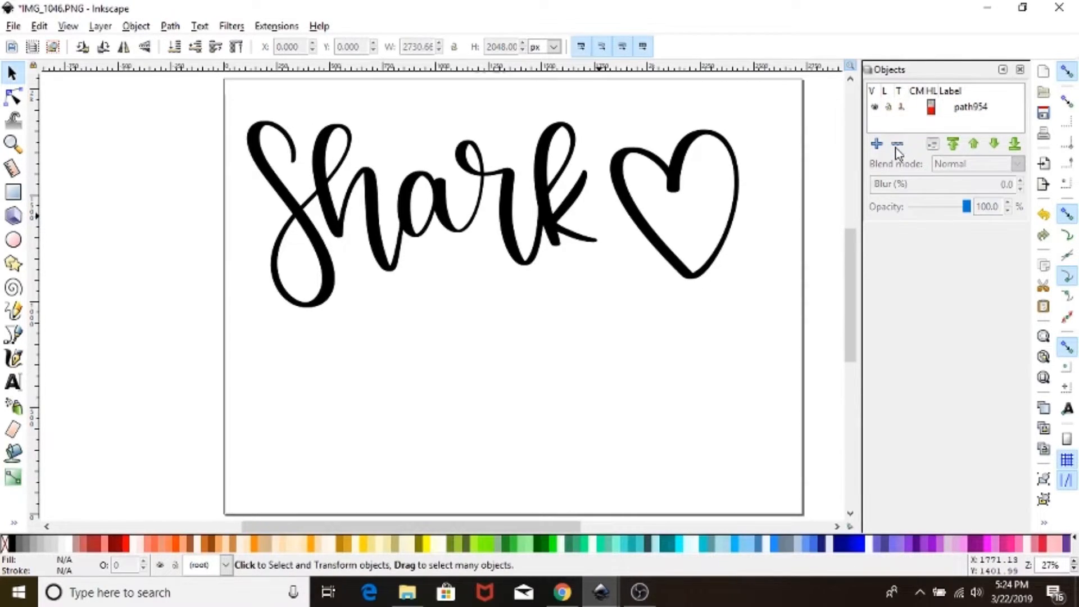
Break apart the traced path into separate pieces
{"action": "left_click", "coordinate": [974, 111]}
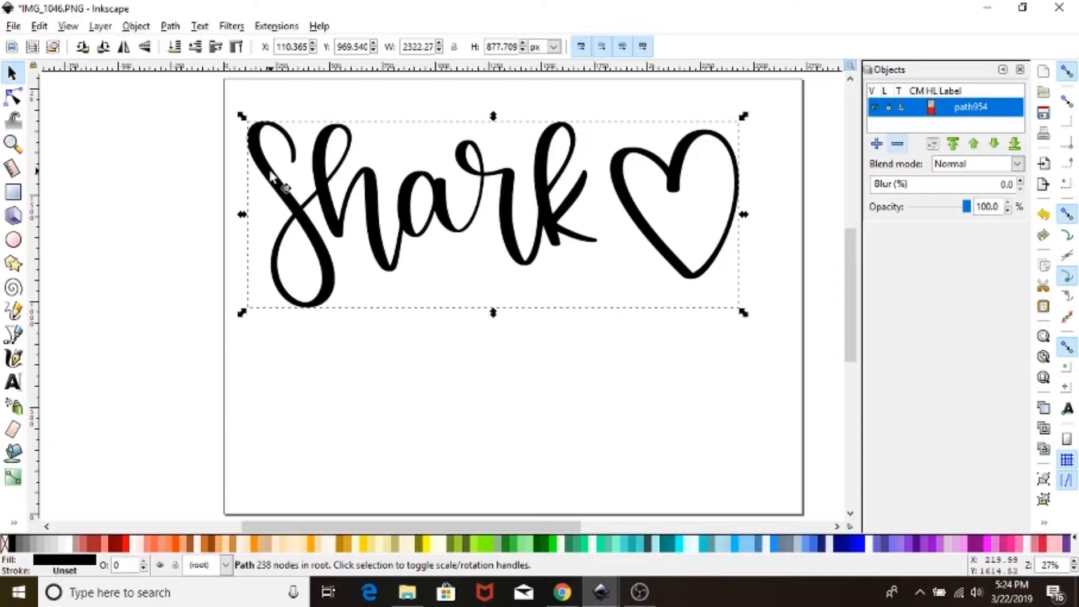
{"action": "left_click", "coordinate": [171, 26]}
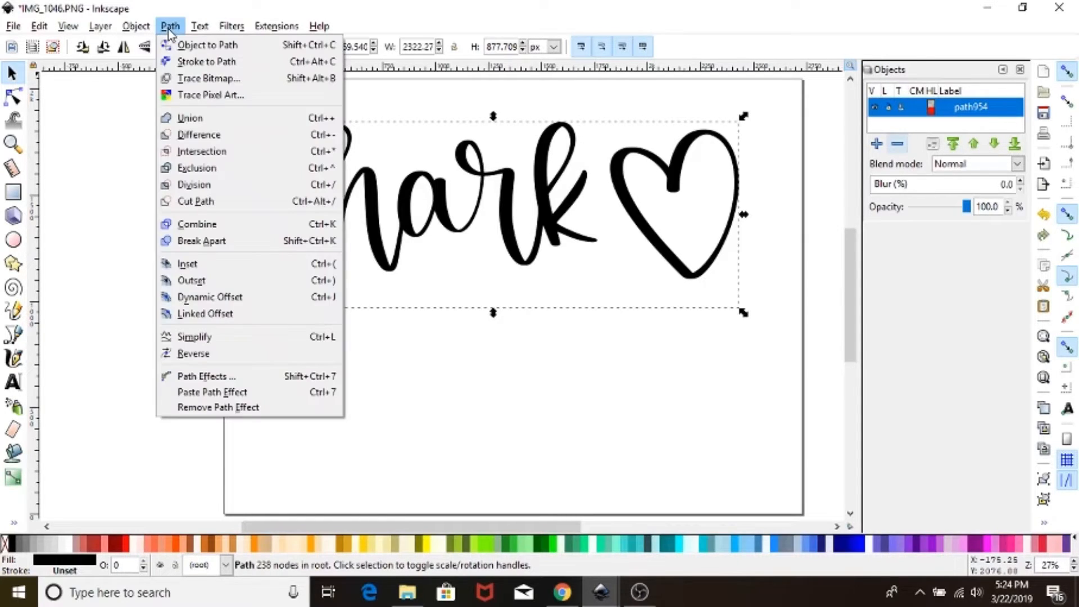
{"action": "left_click", "coordinate": [204, 243]}
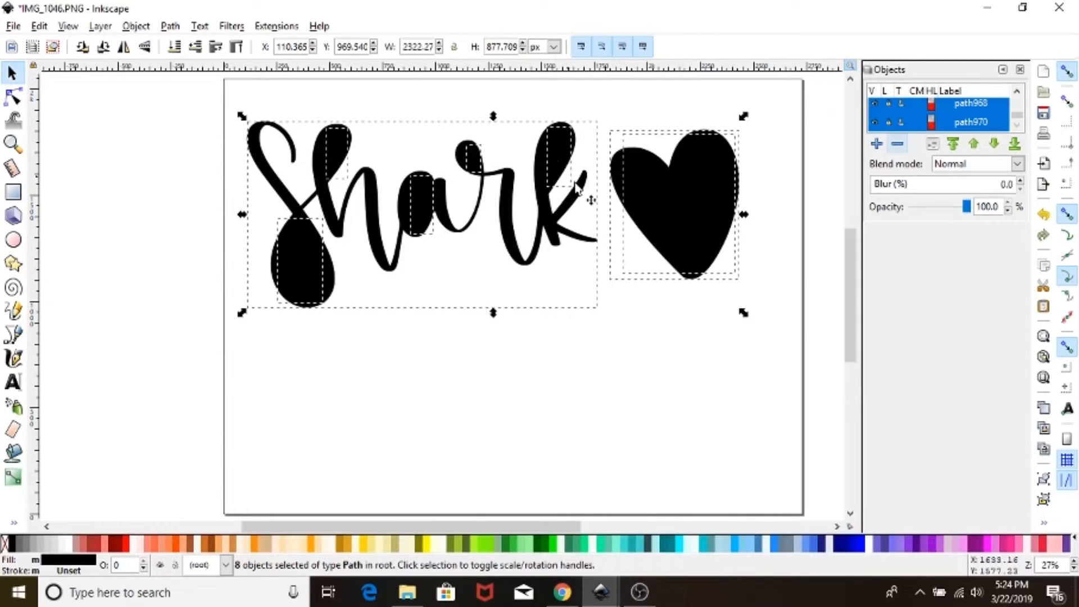
Apply Exclusion to all pieces of the word Shark to cut out its letter holes as one path
{"action": "left_click", "coordinate": [224, 113]}
{"action": "left_click_drag", "start_coordinate": [218, 89], "coordinate": [606, 335]}
{"action": "left_click", "coordinate": [648, 381]}
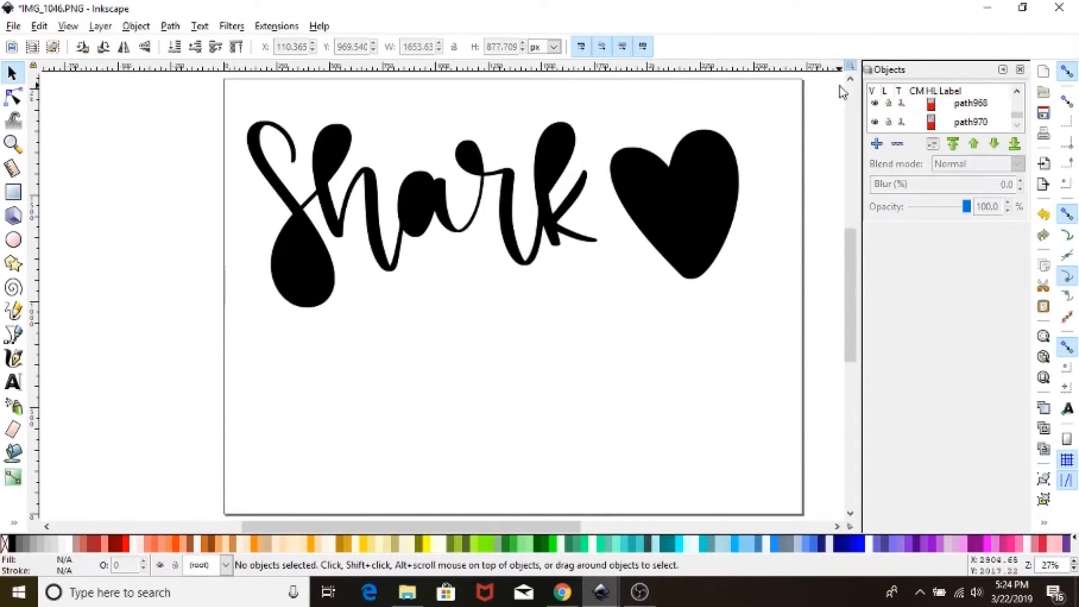
{"action": "left_click_drag", "start_coordinate": [813, 96], "coordinate": [602, 310]}
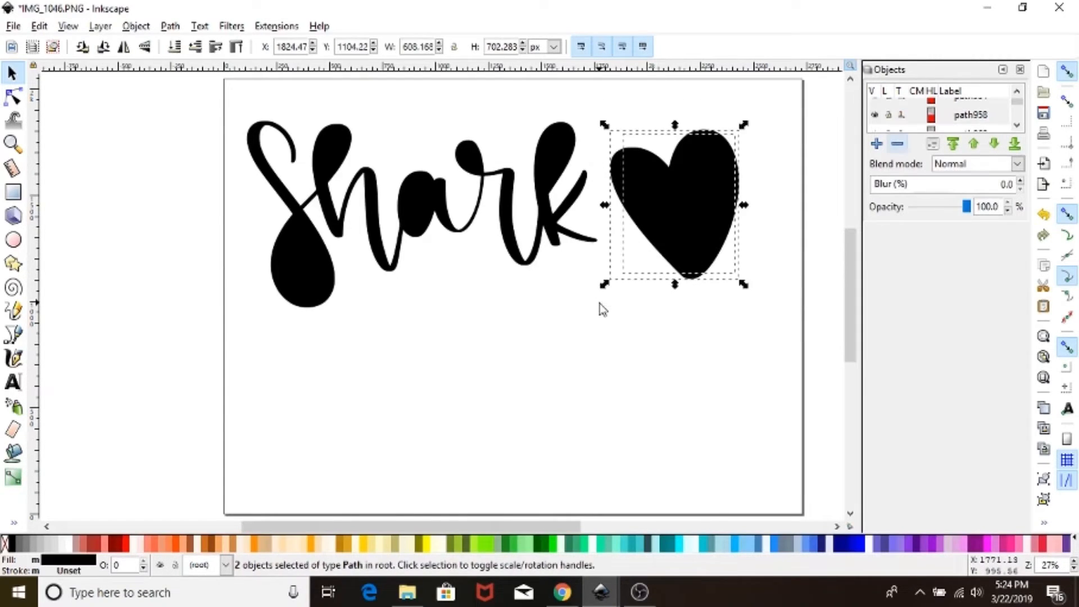
{"action": "left_click", "coordinate": [599, 332]}
{"action": "left_click_drag", "start_coordinate": [217, 91], "coordinate": [608, 397]}
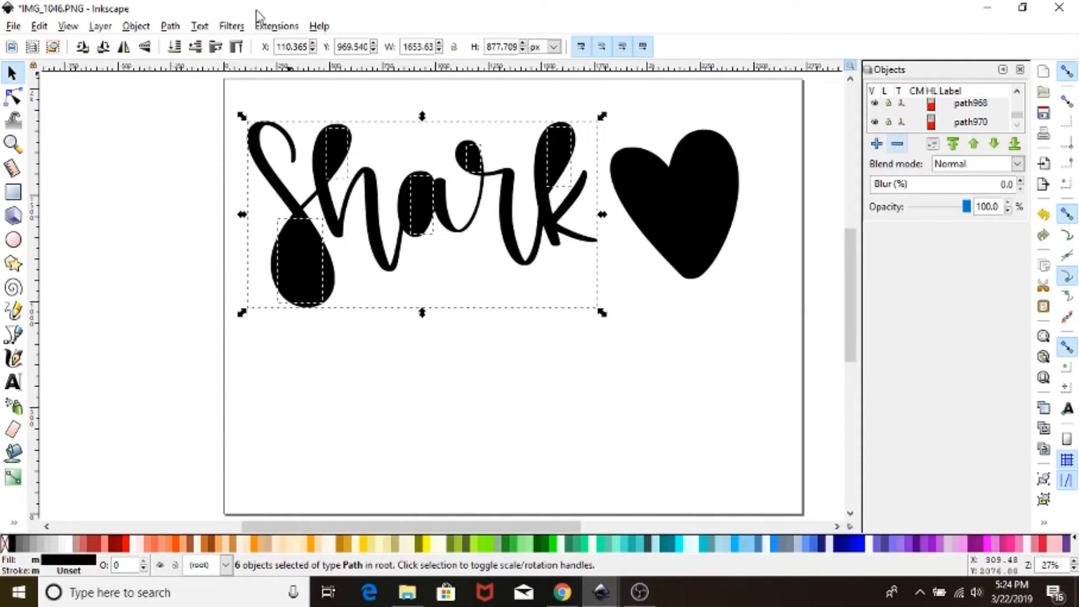
{"action": "left_click", "coordinate": [170, 27]}
{"action": "left_click", "coordinate": [216, 167]}
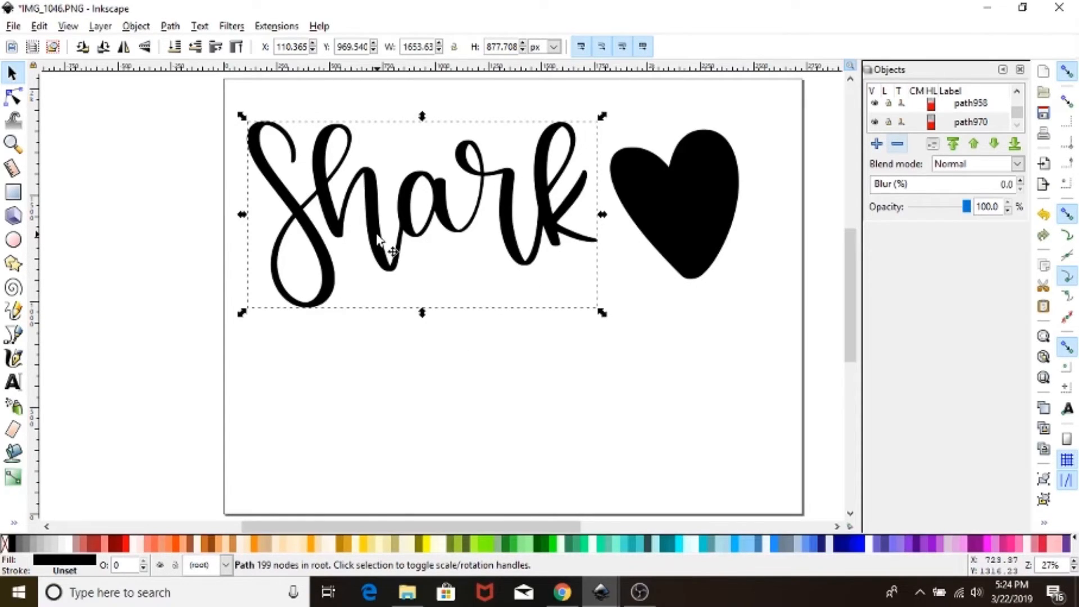
Apply Exclusion to the two heart pieces to restore the heart's hollow outline
{"action": "left_click", "coordinate": [640, 202]}
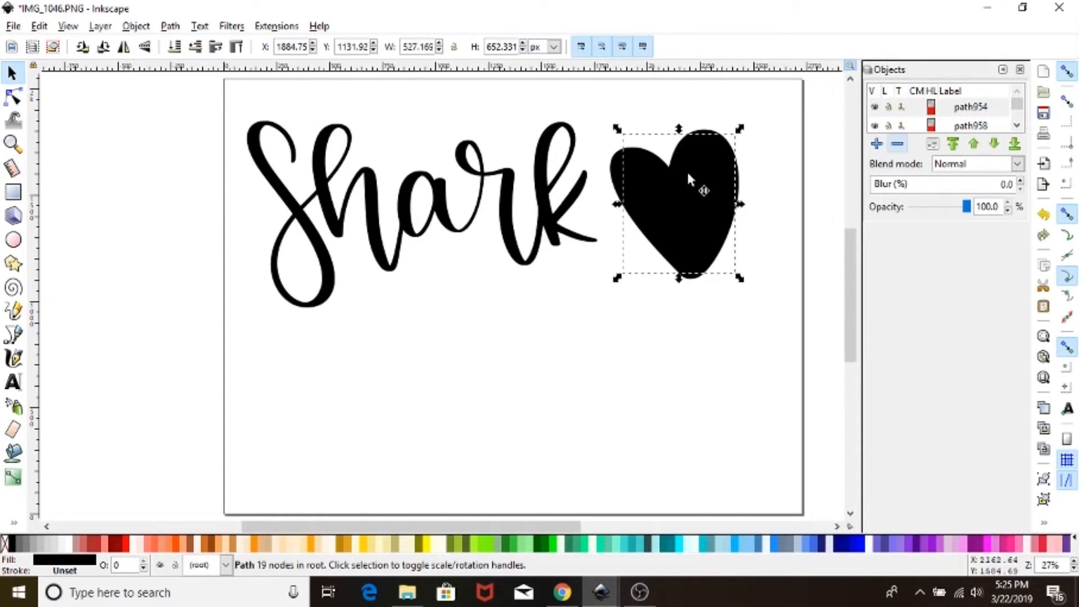
{"action": "left_click_drag", "start_coordinate": [781, 103], "coordinate": [597, 317]}
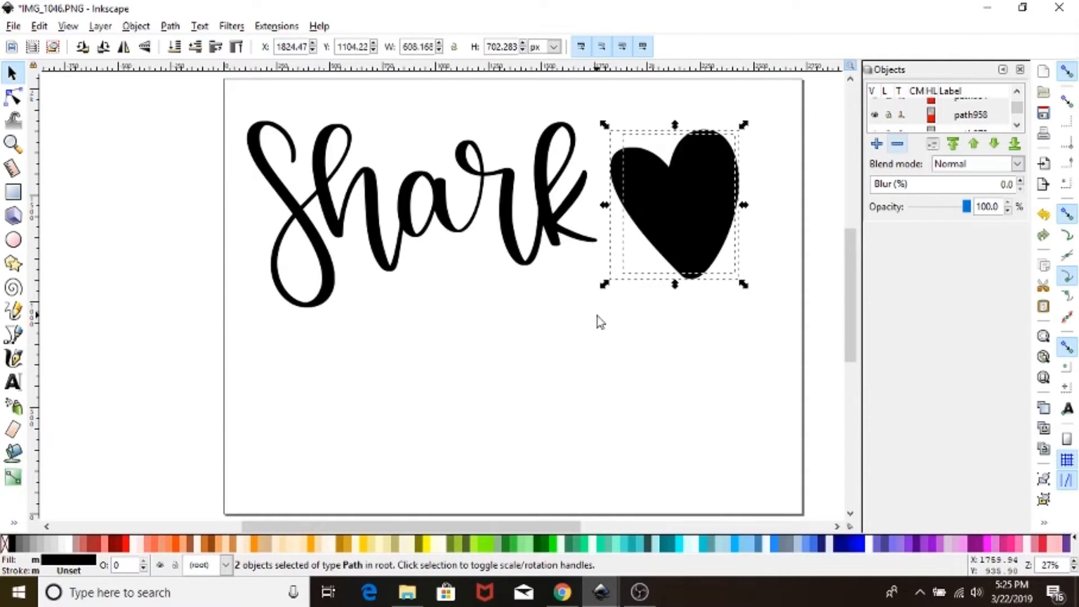
{"action": "left_click", "coordinate": [169, 26]}
{"action": "left_click", "coordinate": [212, 169]}
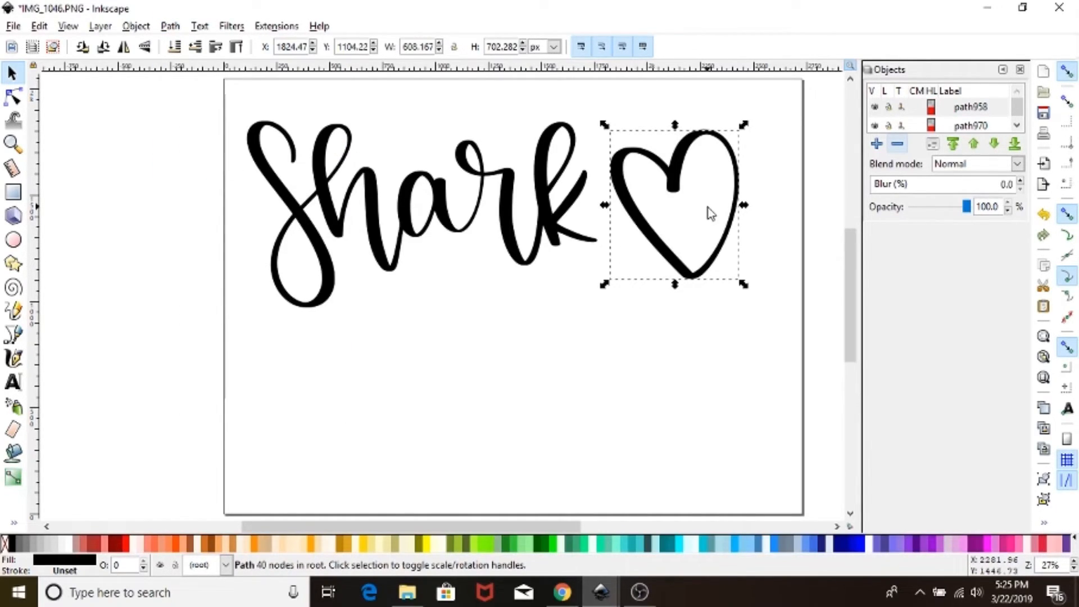
Check that the word and the heart are separate objects by selecting each and toggling the word's visibility
{"action": "left_click", "coordinate": [671, 192]}
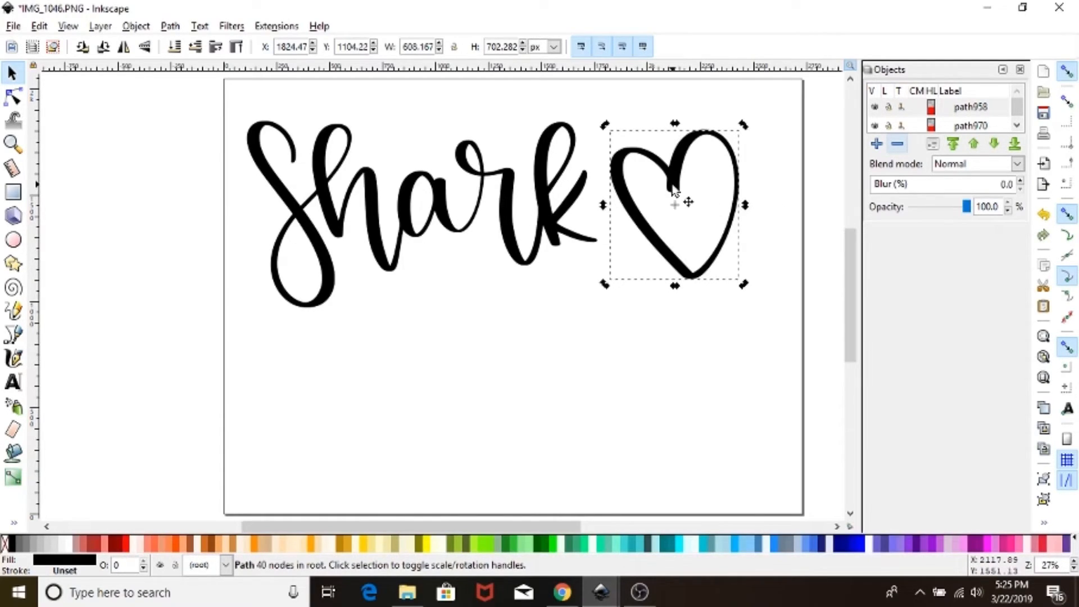
{"action": "left_click", "coordinate": [674, 194]}
{"action": "left_click", "coordinate": [552, 223]}
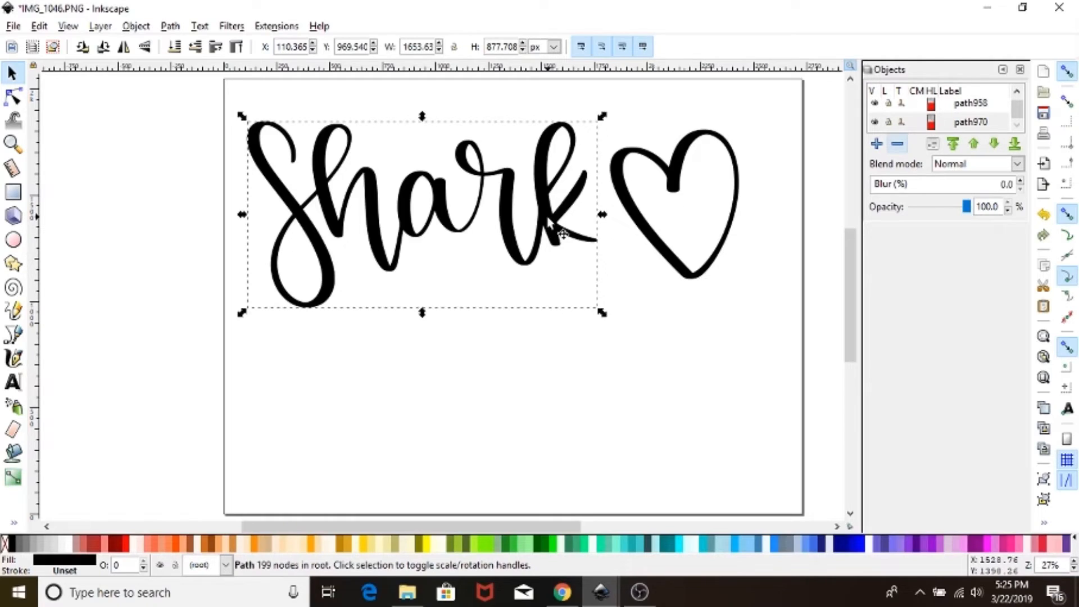
{"action": "left_click", "coordinate": [875, 121]}
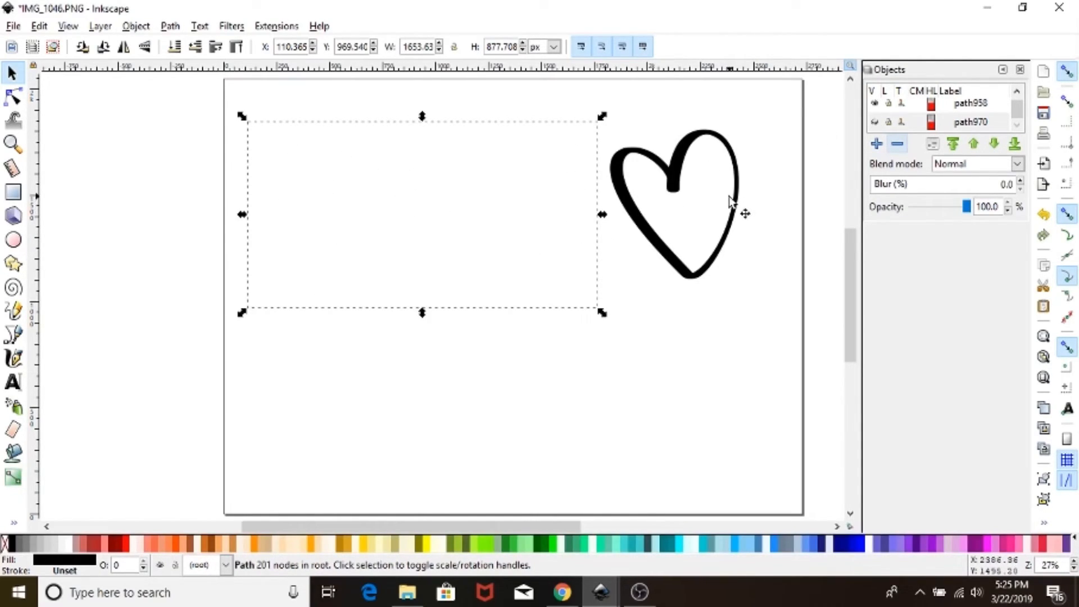
{"action": "left_click", "coordinate": [874, 122]}
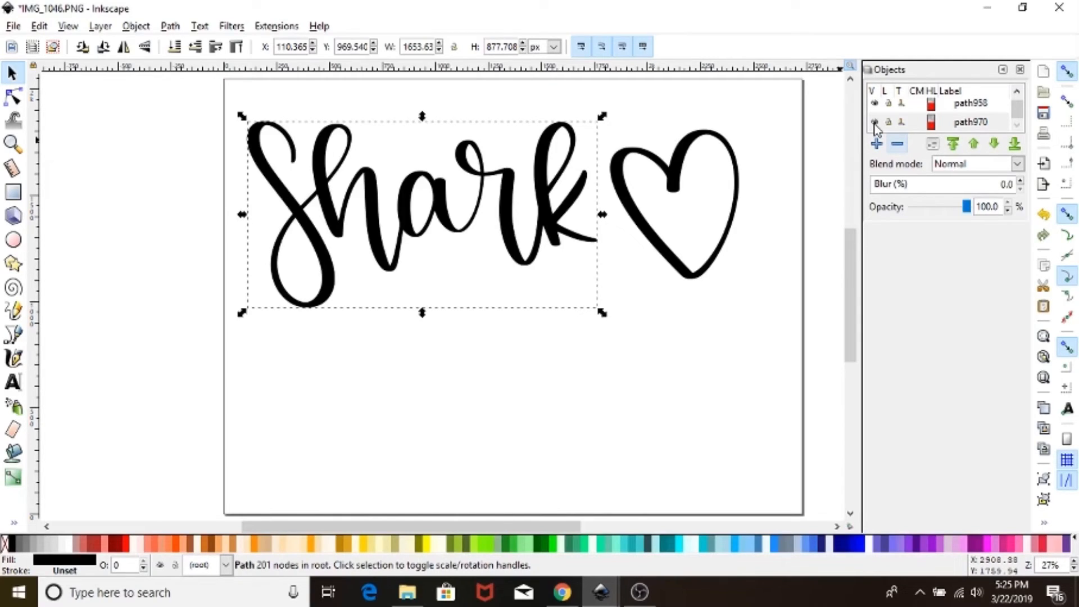
{"action": "left_click", "coordinate": [169, 149]}
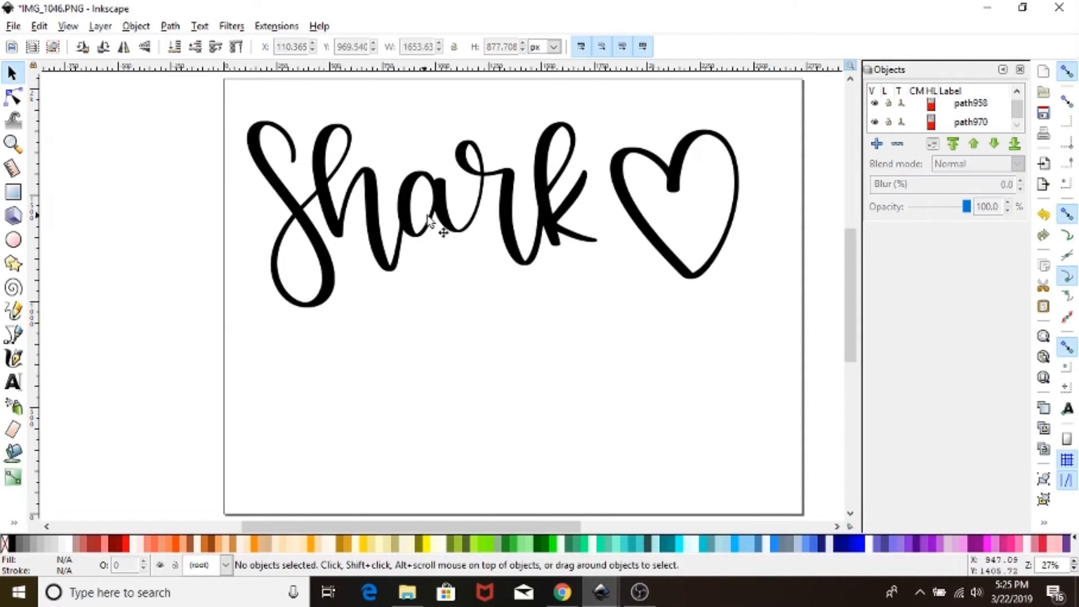
{"action": "left_click", "coordinate": [371, 214]}
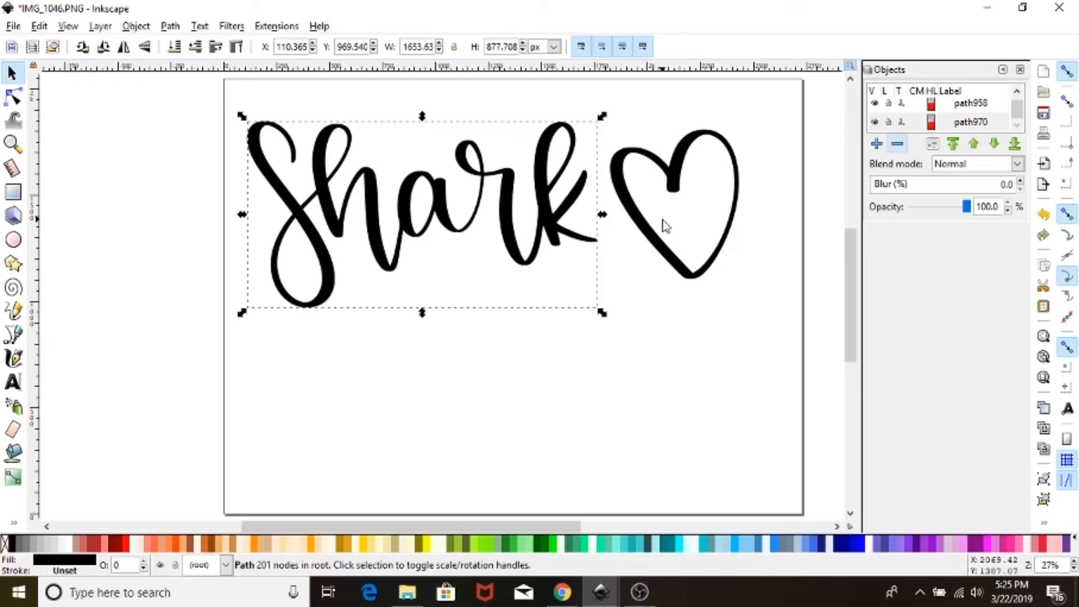
{"action": "left_click", "coordinate": [636, 222]}
{"action": "left_click", "coordinate": [518, 334]}
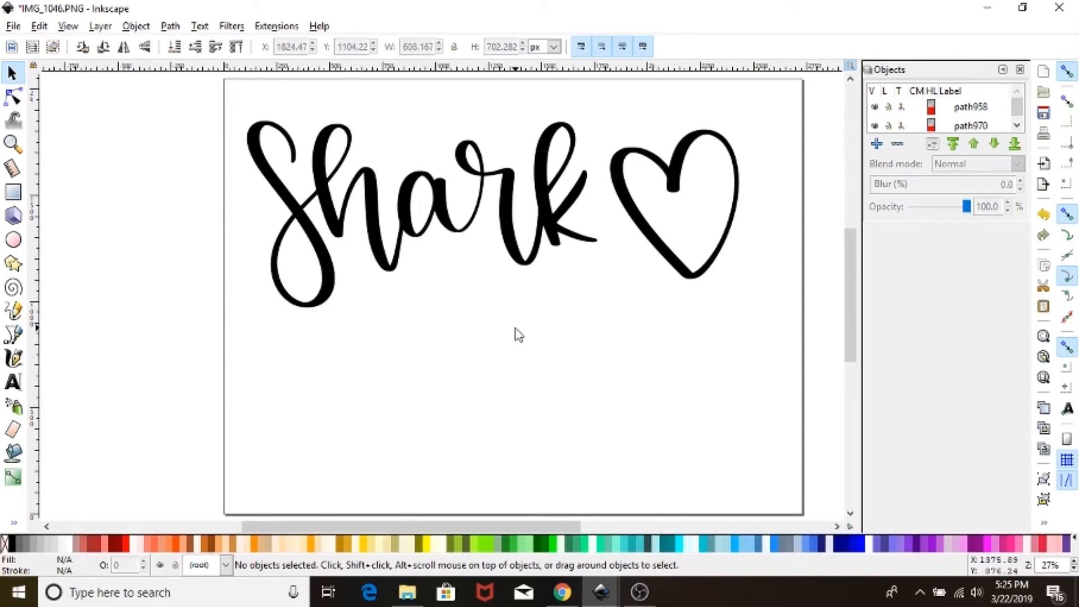